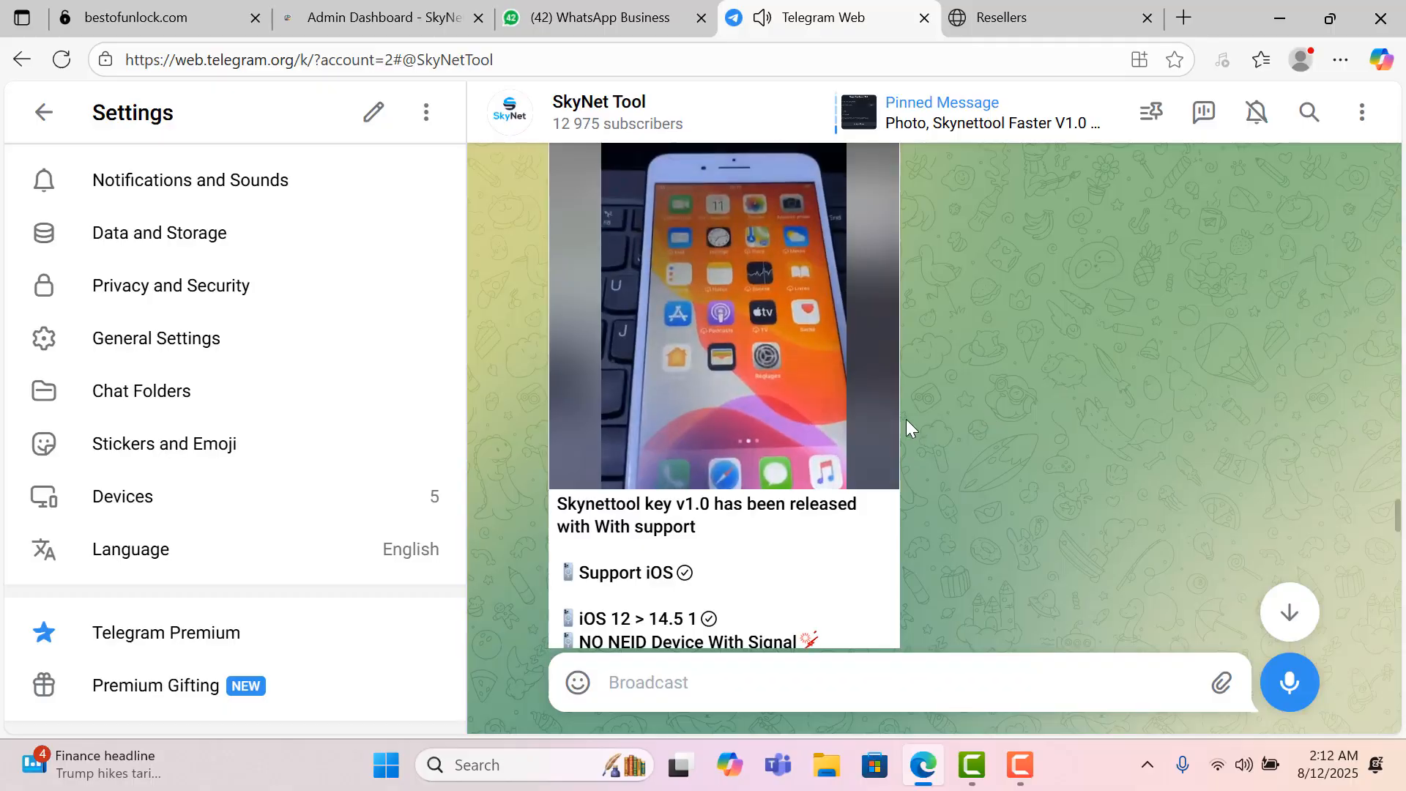
{"action": "scroll", "coordinate": [907, 427], "scroll_direction": "down", "scroll_amount": 2}
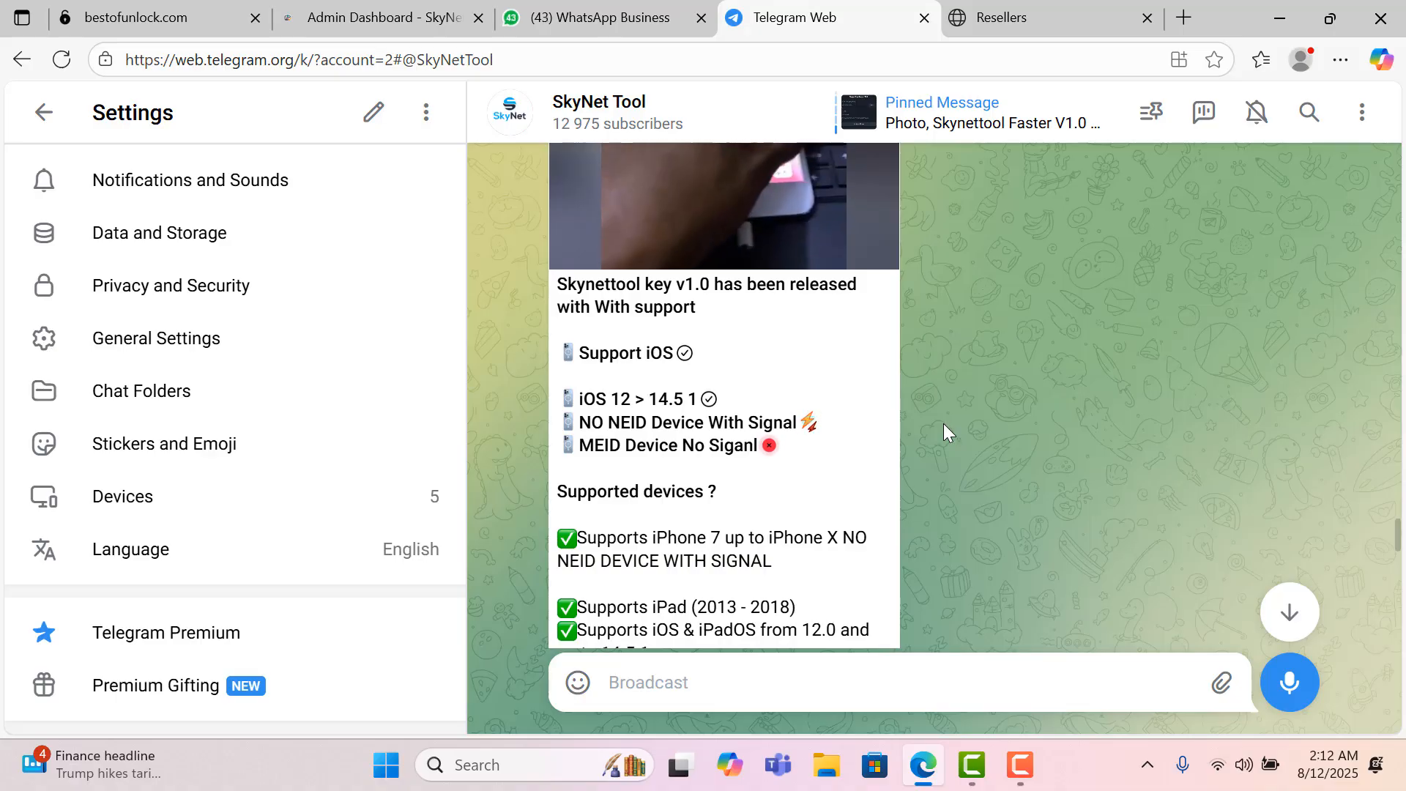
{"action": "scroll", "coordinate": [943, 423], "scroll_direction": "down", "scroll_amount": 1}
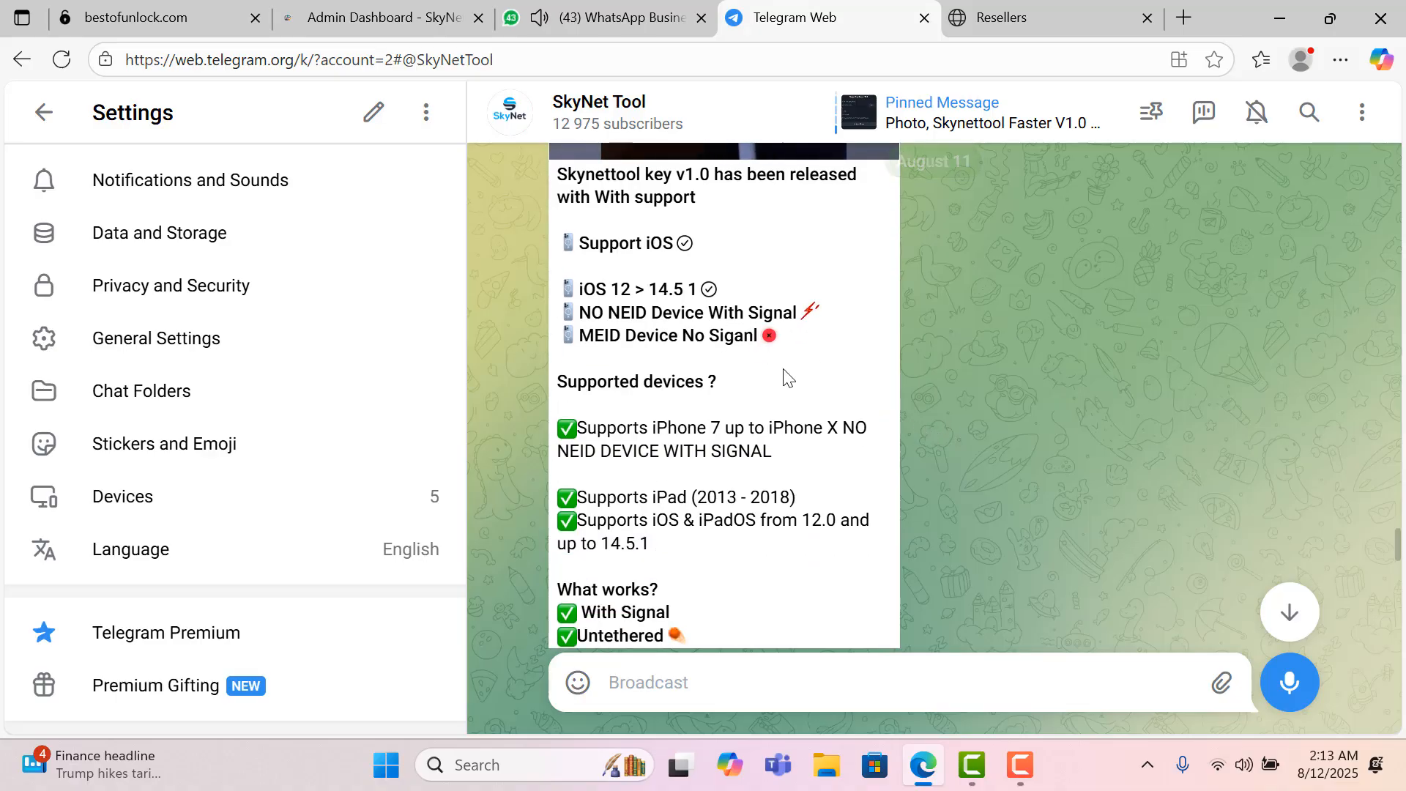
{"action": "scroll", "coordinate": [784, 377], "scroll_direction": "down", "scroll_amount": 1}
{"action": "scroll", "coordinate": [770, 390], "scroll_direction": "down", "scroll_amount": 2}
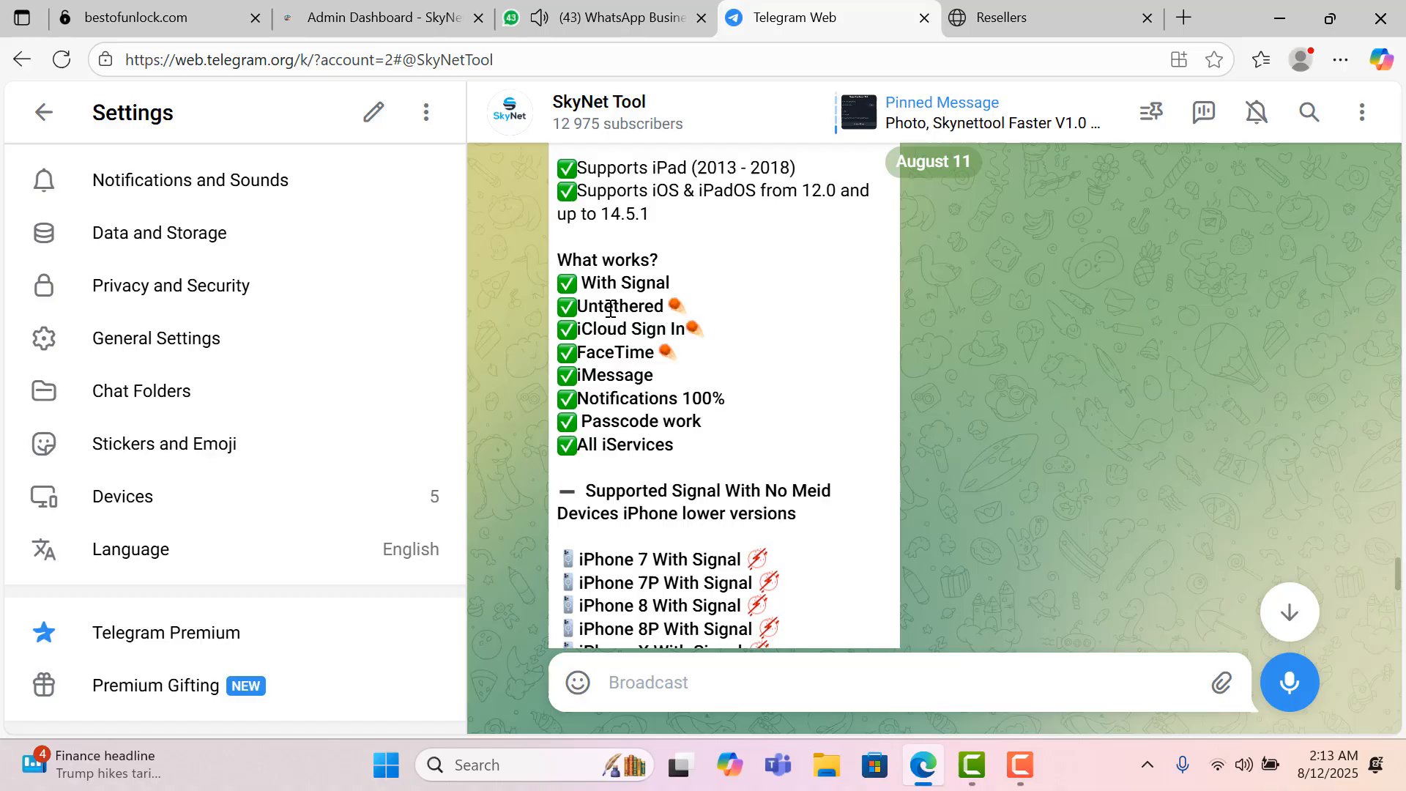
{"action": "left_click_drag", "start_coordinate": [596, 283], "coordinate": [776, 298]}
{"action": "scroll", "coordinate": [757, 400], "scroll_direction": "down", "scroll_amount": 1}
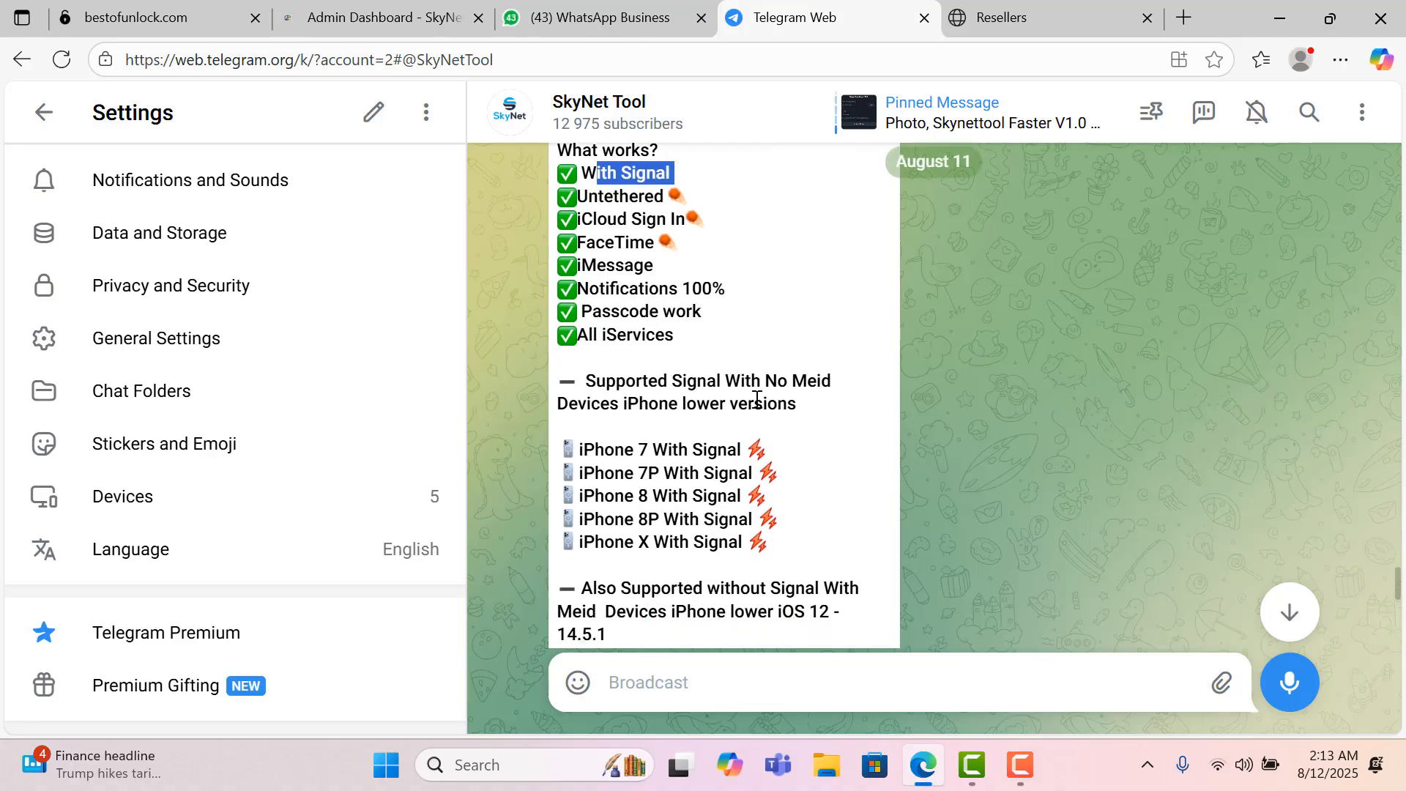
{"action": "scroll", "coordinate": [789, 453], "scroll_direction": "down", "scroll_amount": 2}
{"action": "scroll", "coordinate": [818, 453], "scroll_direction": "up", "scroll_amount": 1}
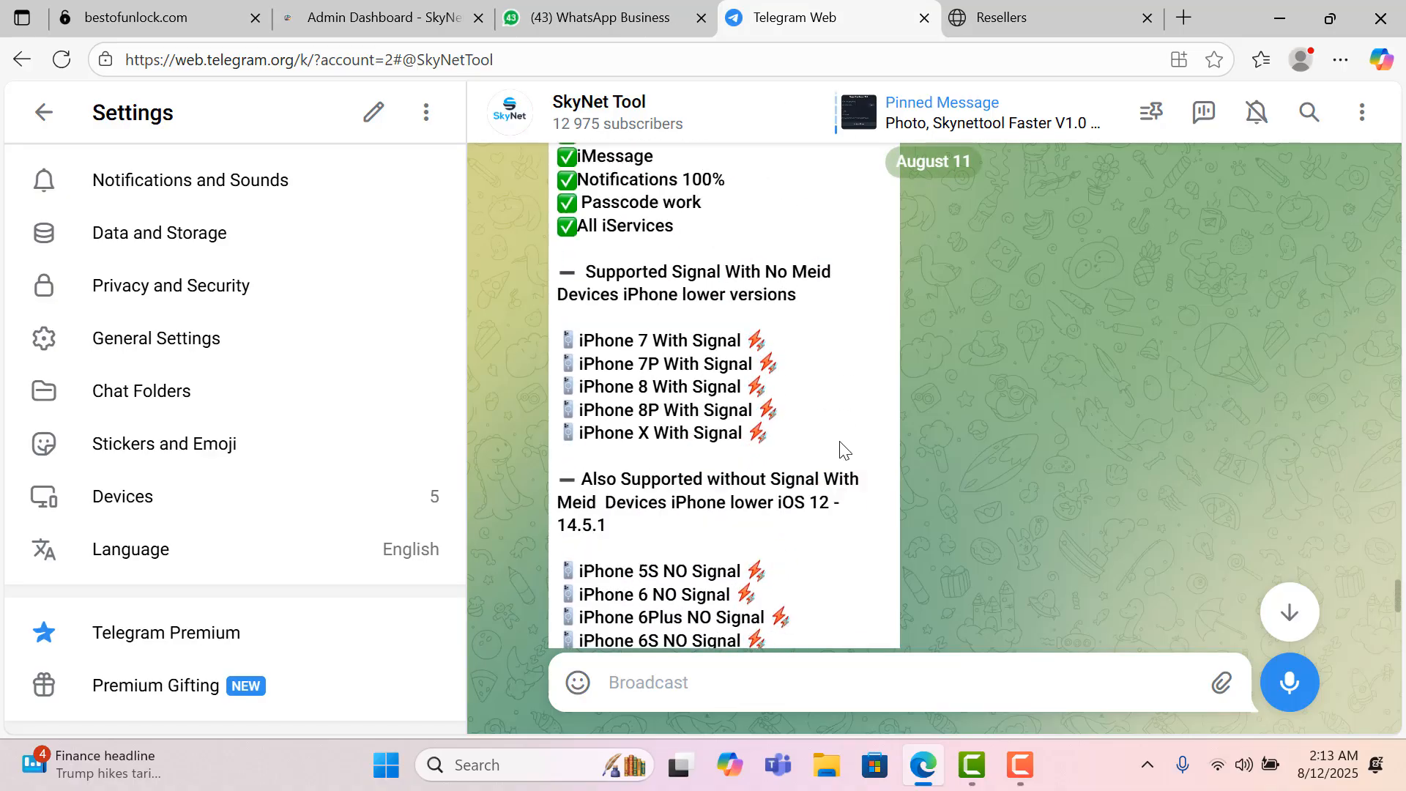
{"action": "scroll", "coordinate": [840, 449], "scroll_direction": "up", "scroll_amount": 4}
{"action": "scroll", "coordinate": [824, 448], "scroll_direction": "up", "scroll_amount": 3}
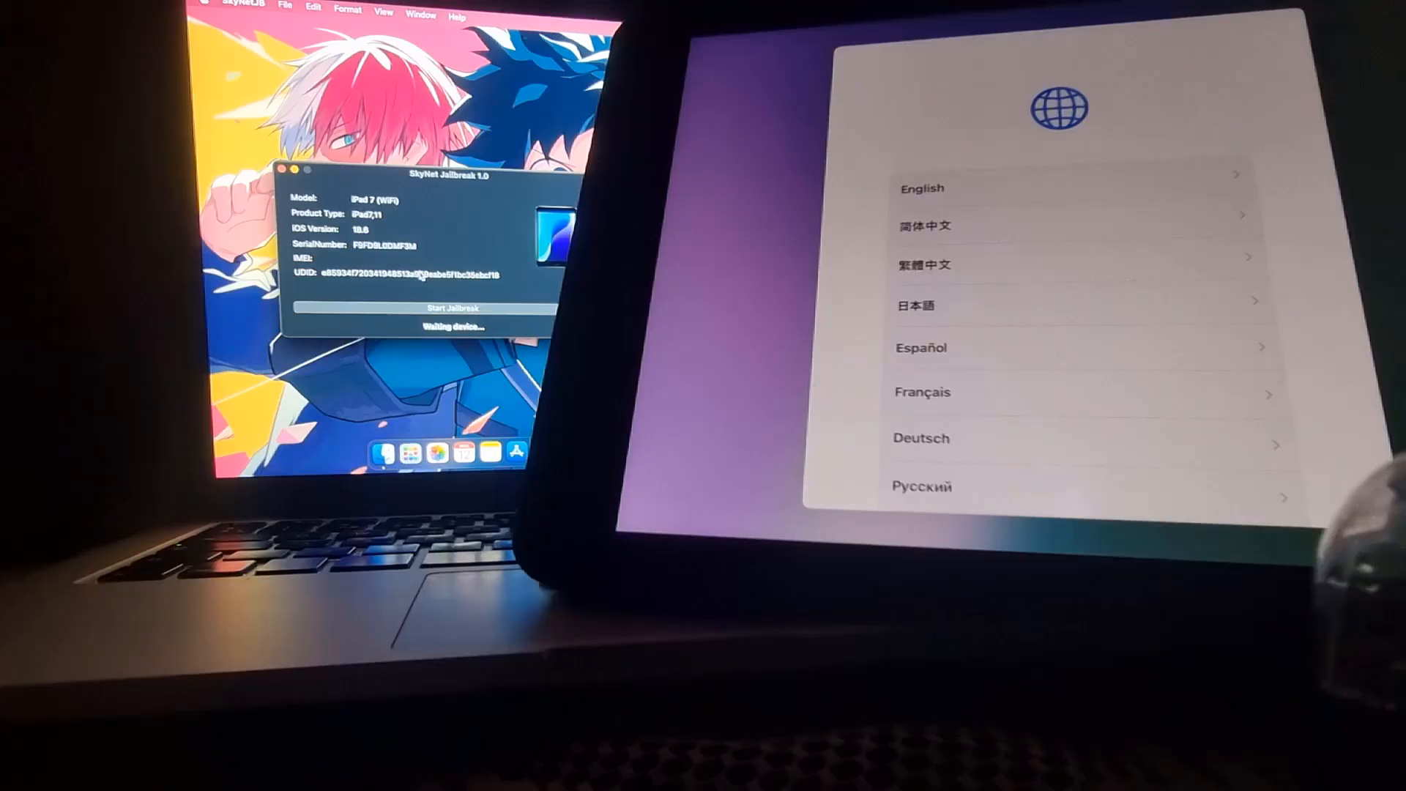
Start the jailbreak on the connected iPad 7 (iOS 18.6) so the pongoOS exploit begins activating.
{"action": "left_click", "coordinate": [458, 310]}
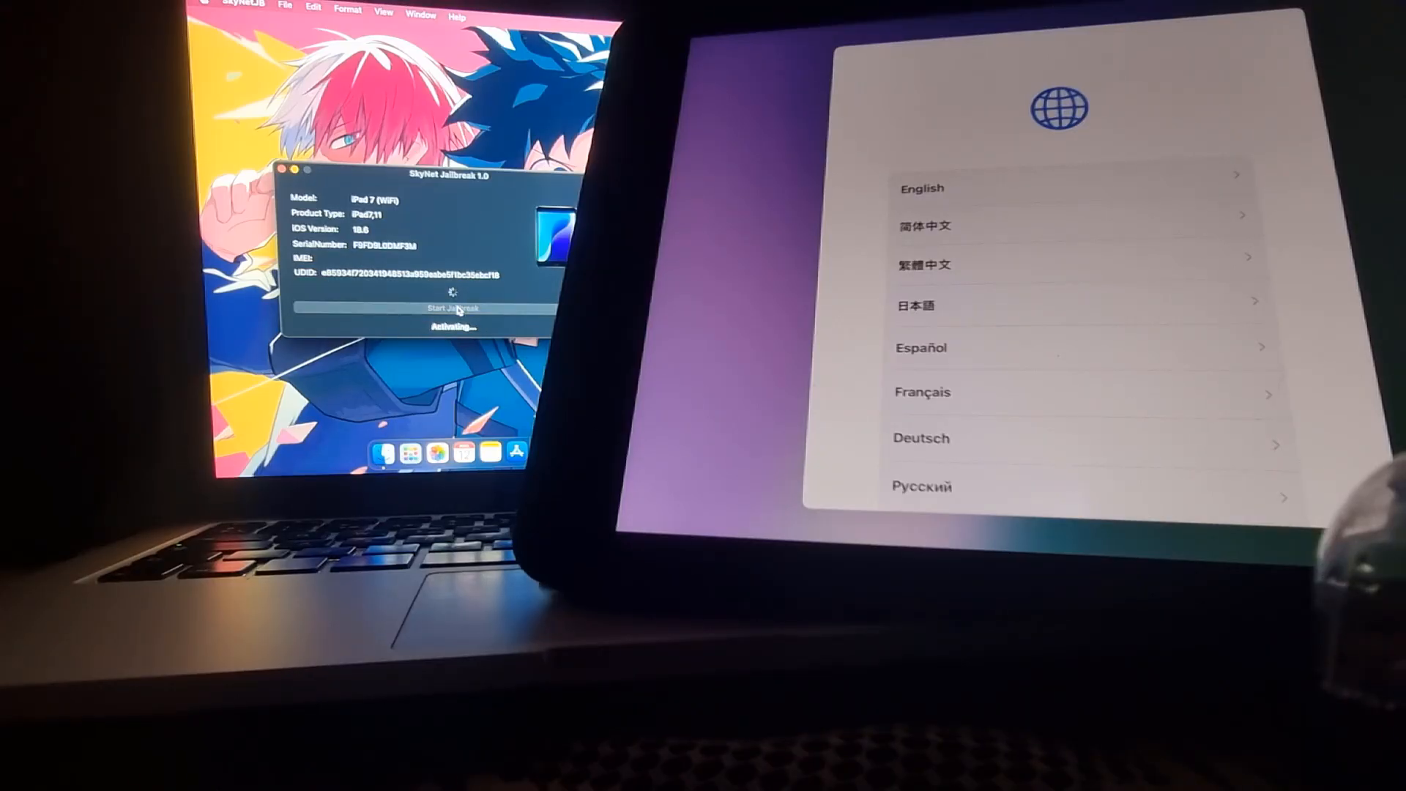